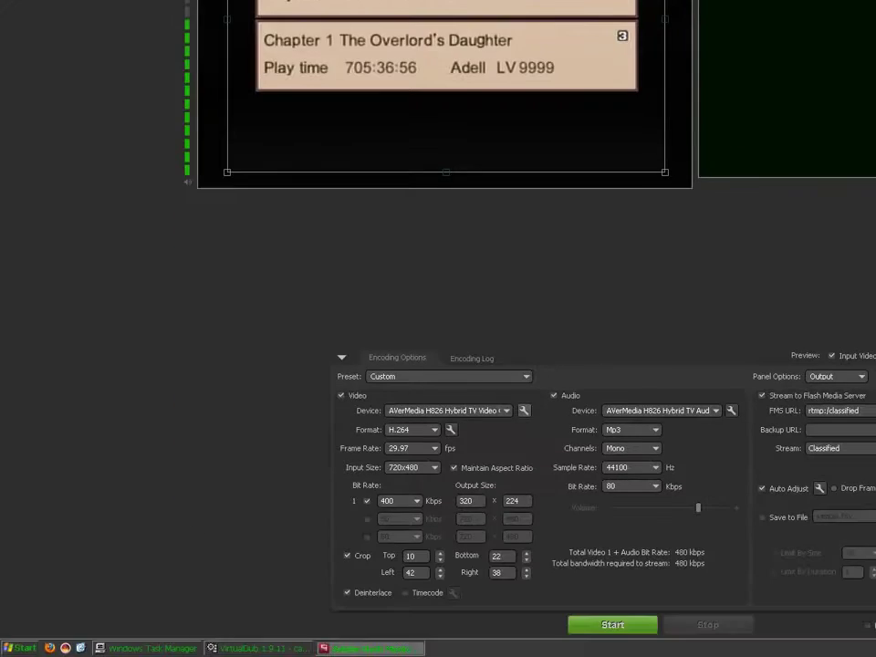
Bring Flash Media Live Encoder forward, showing Encoding Options with the AVerMedia H826 video and audio devices
left_click(255, 649)
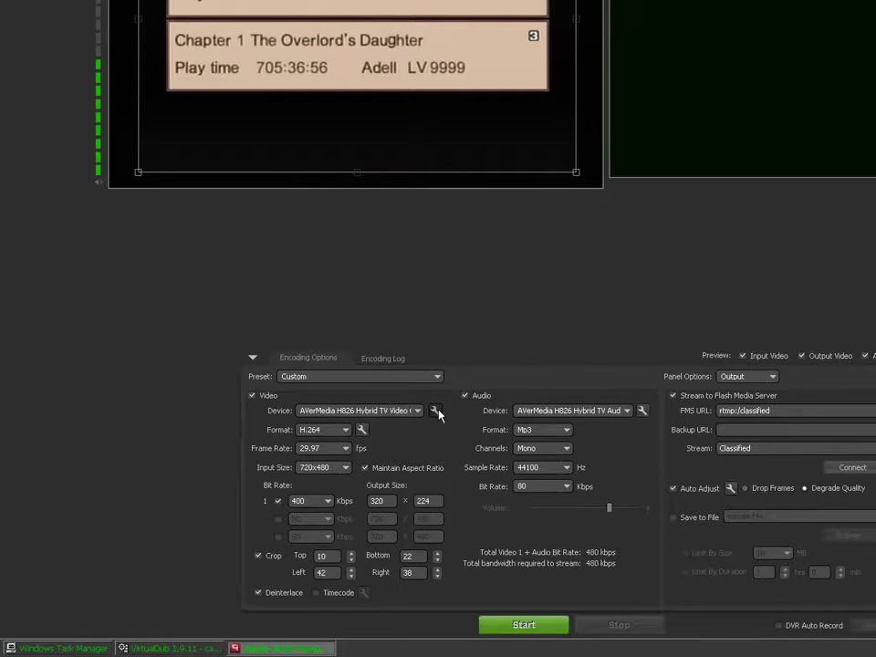
In the video device's Crossbar settings, route 5: Audio Line In to 1: Audio Decoder Out with Link Related Streams checked
left_click(438, 413)
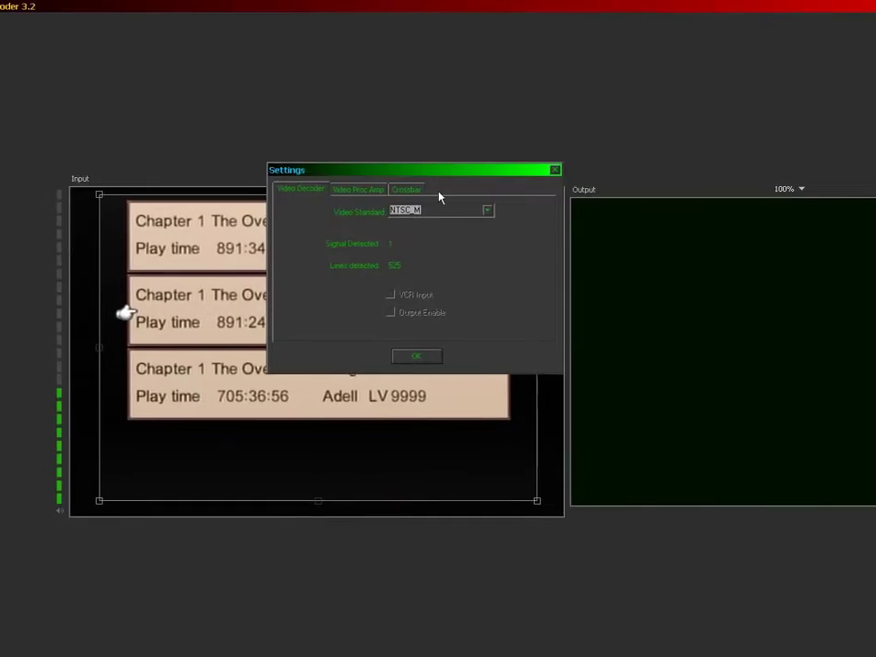
left_click(414, 190)
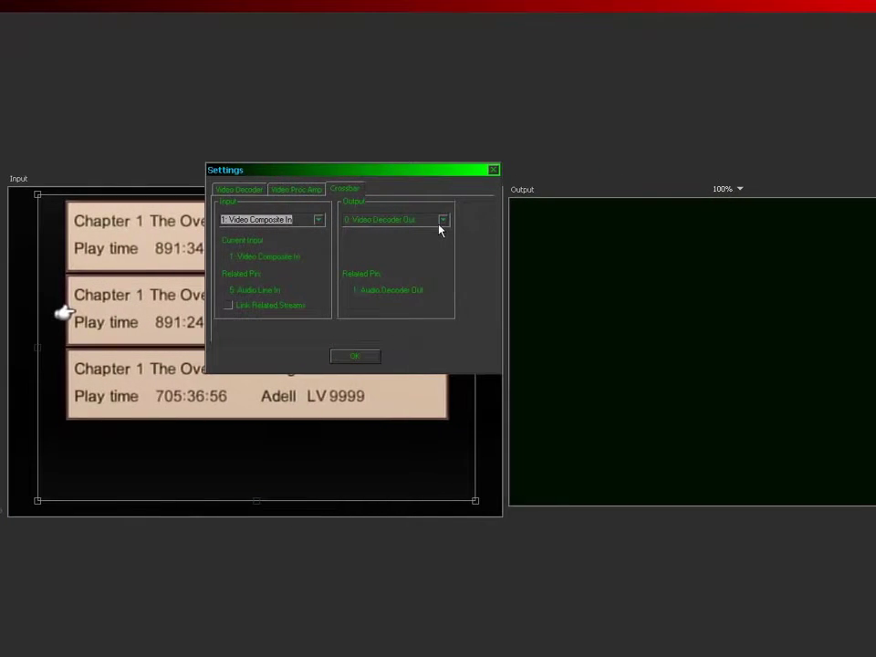
left_click(441, 223)
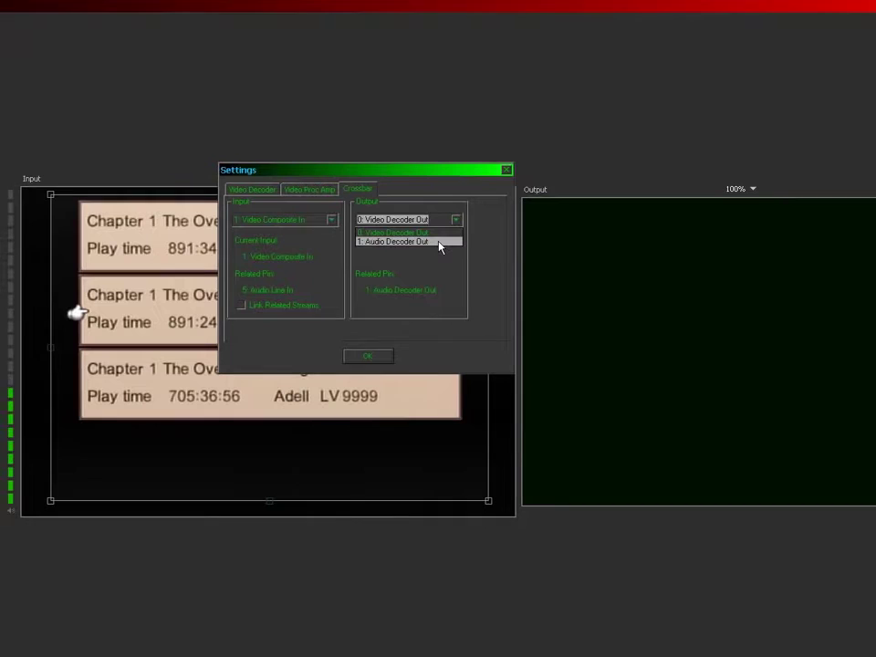
left_click(439, 242)
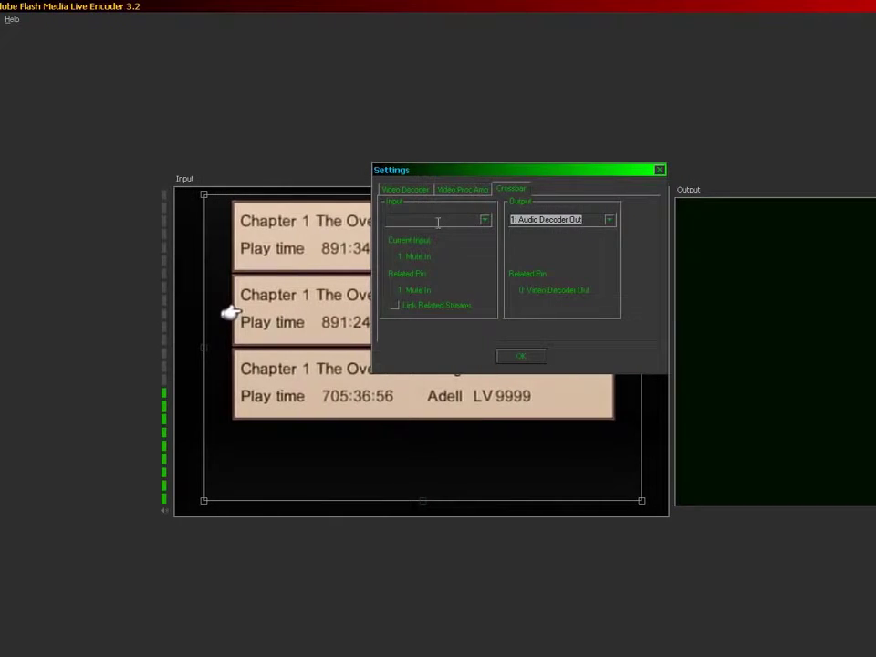
left_click(447, 222)
left_click(485, 220)
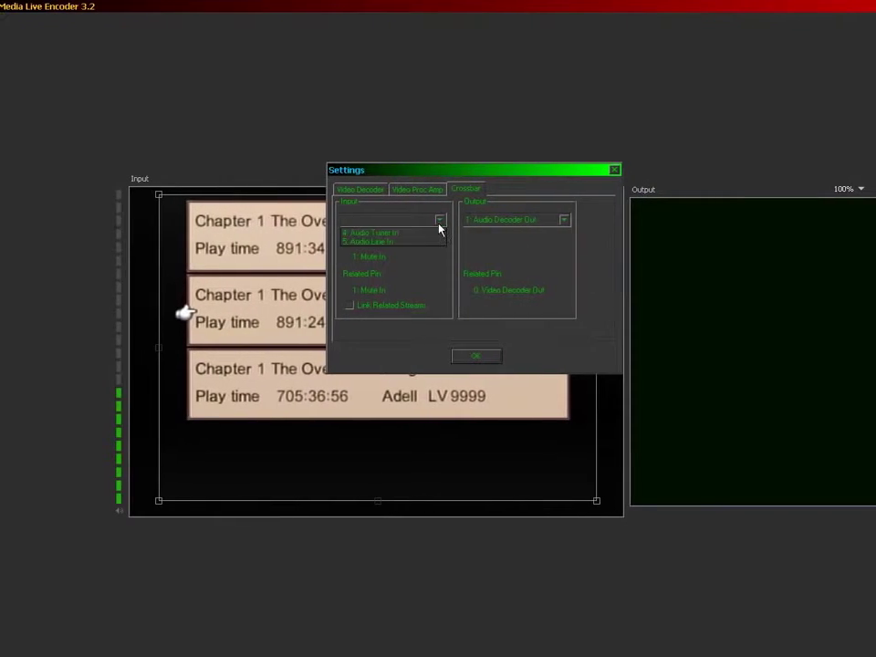
left_click(439, 242)
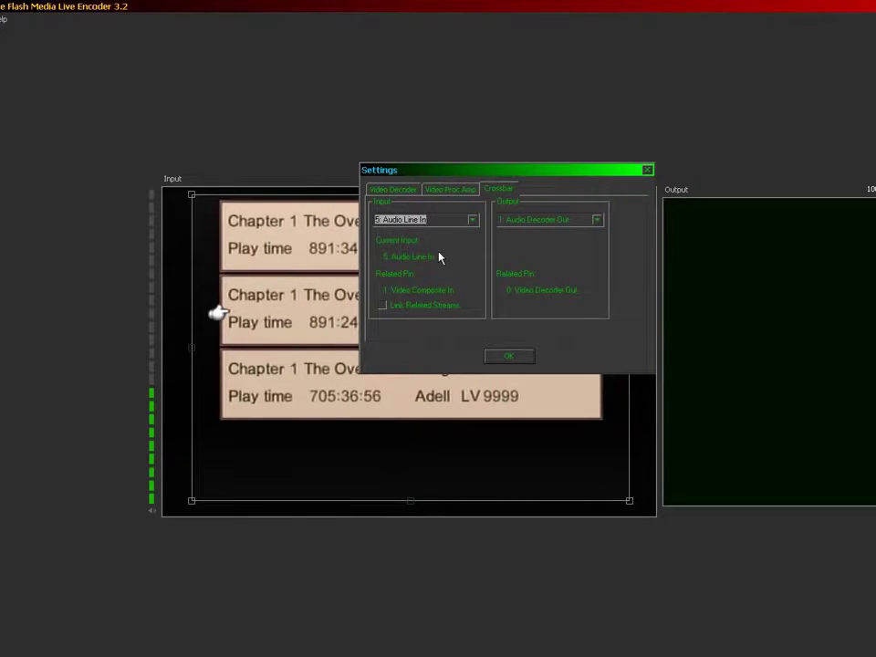
left_click(471, 219)
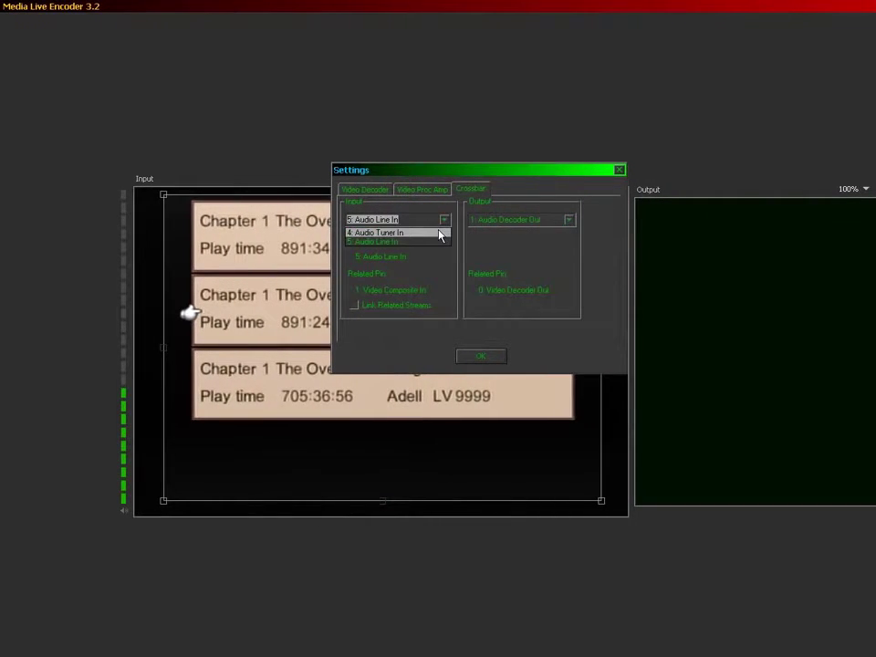
left_click(401, 241)
left_click(421, 309)
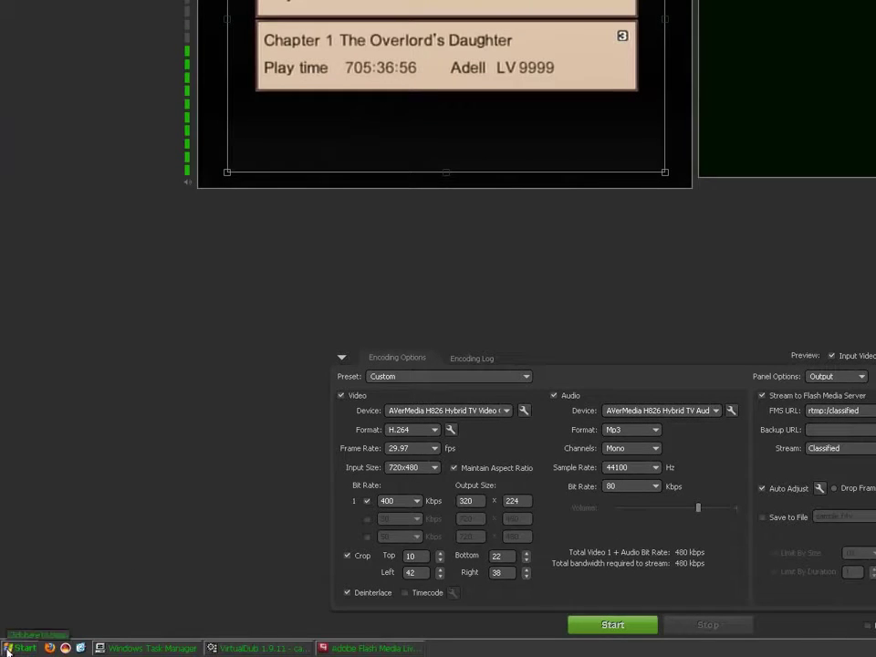
Launch Audacity and open the second wav file, Disgaea 2 Item World Entry (GB loopable)
key("super")
left_click(98, 28)
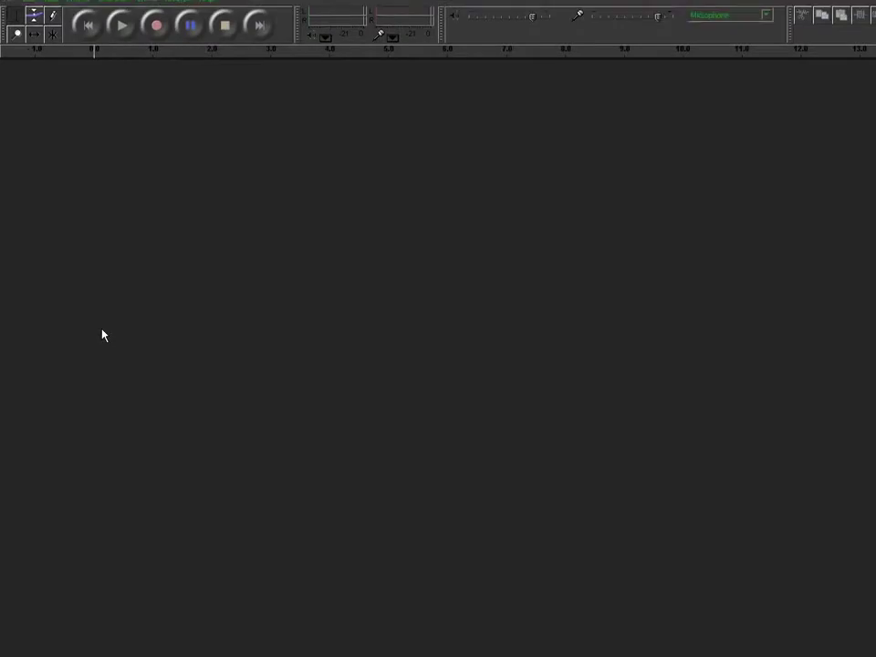
left_click(8, 18)
left_click(7, 41)
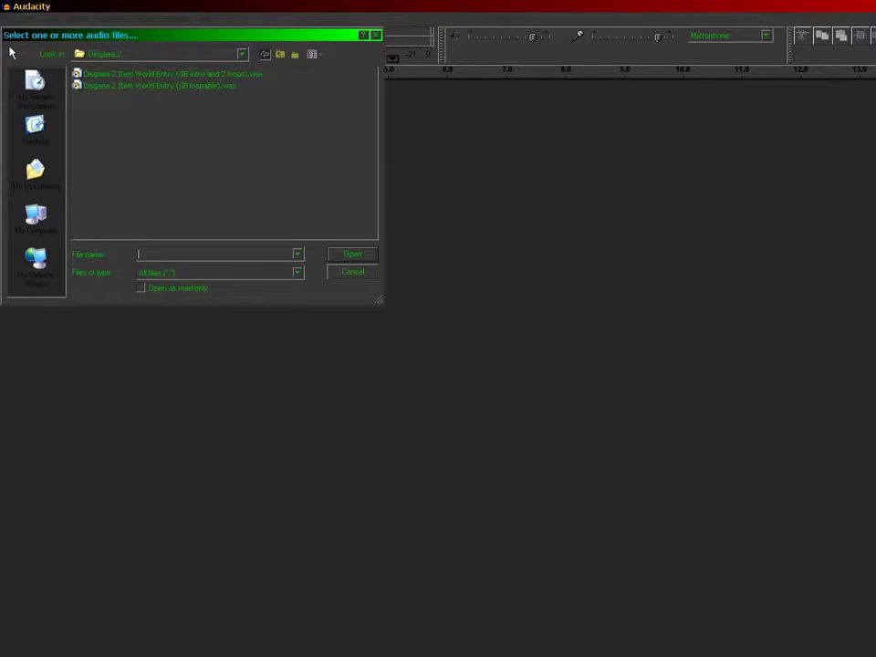
double_click(160, 85)
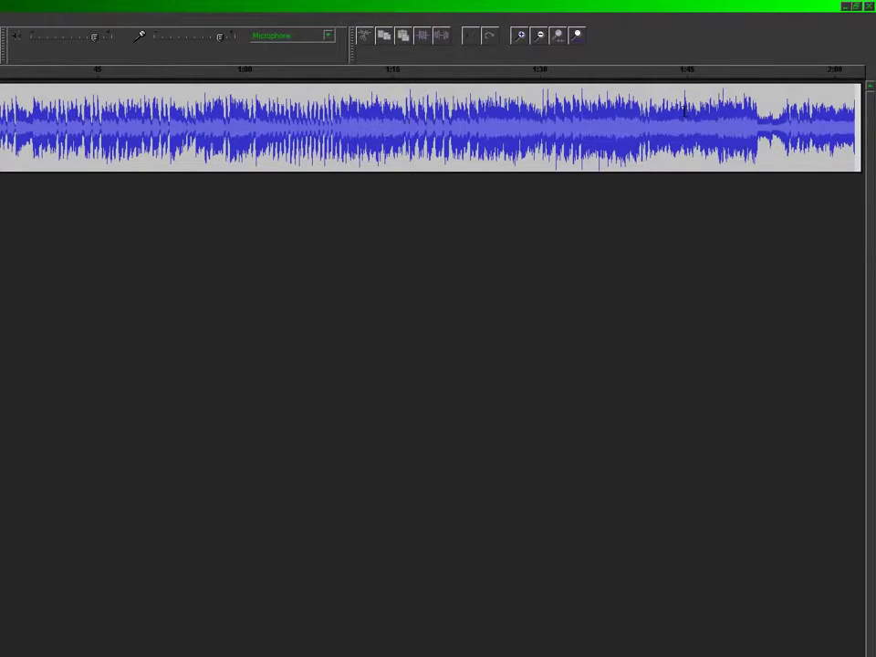
Play about six seconds of the song around 1:45–1:51, then stop playback
left_click_drag(684, 126, 746, 125)
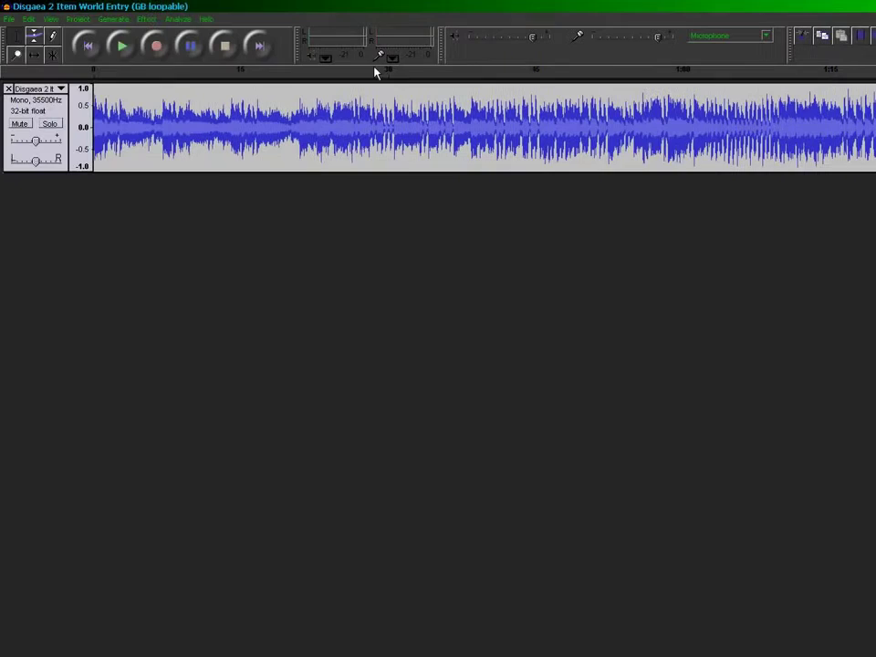
left_click(126, 51)
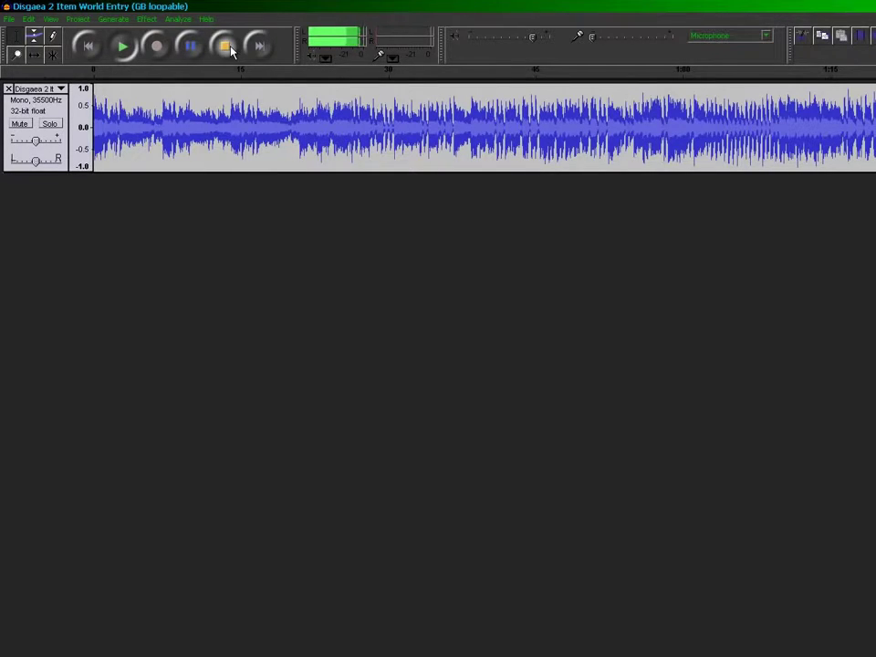
left_click(228, 47)
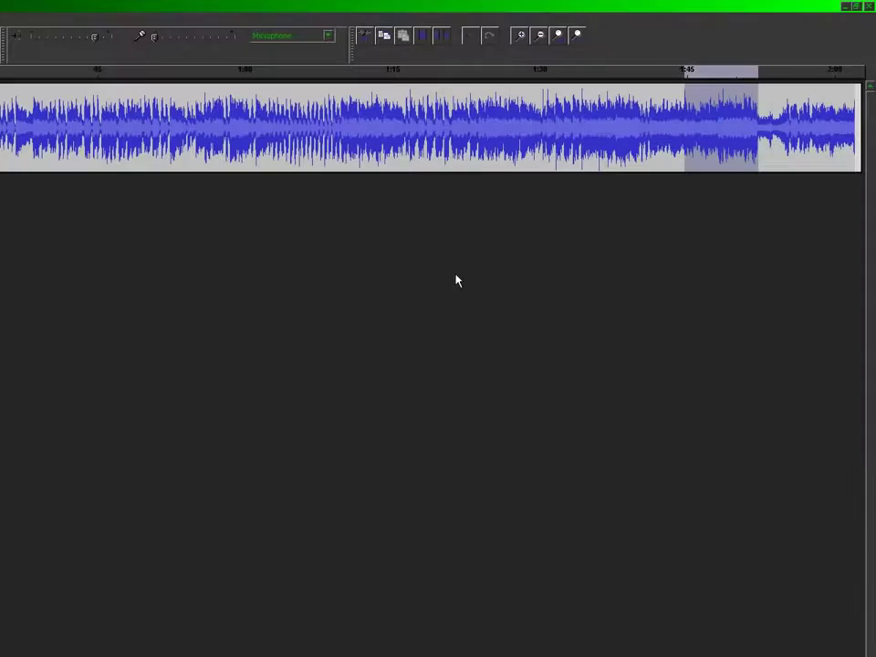
Close Audacity without saving changes and return to Flash Media Live Encoder
left_click(871, 8)
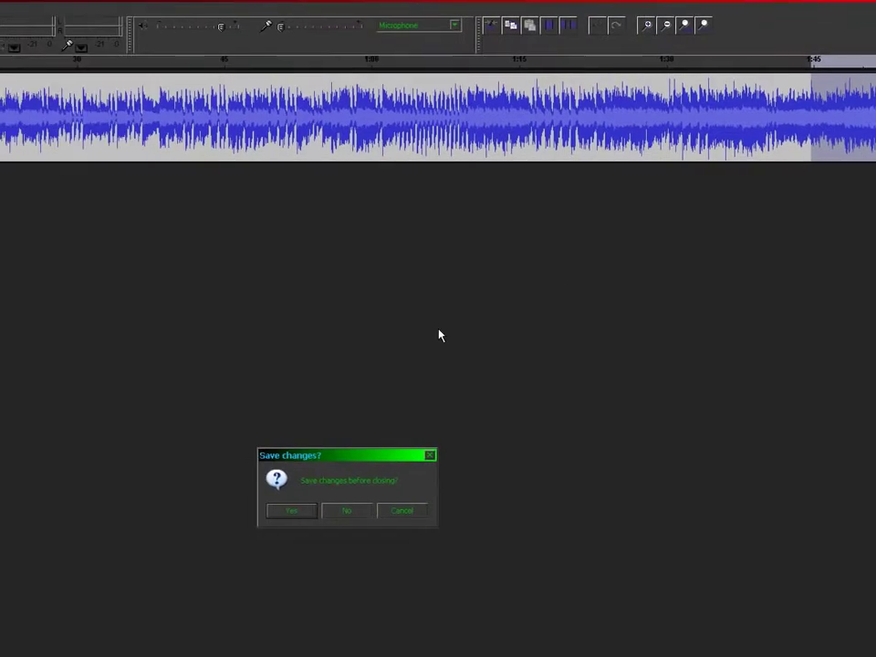
left_click(438, 334)
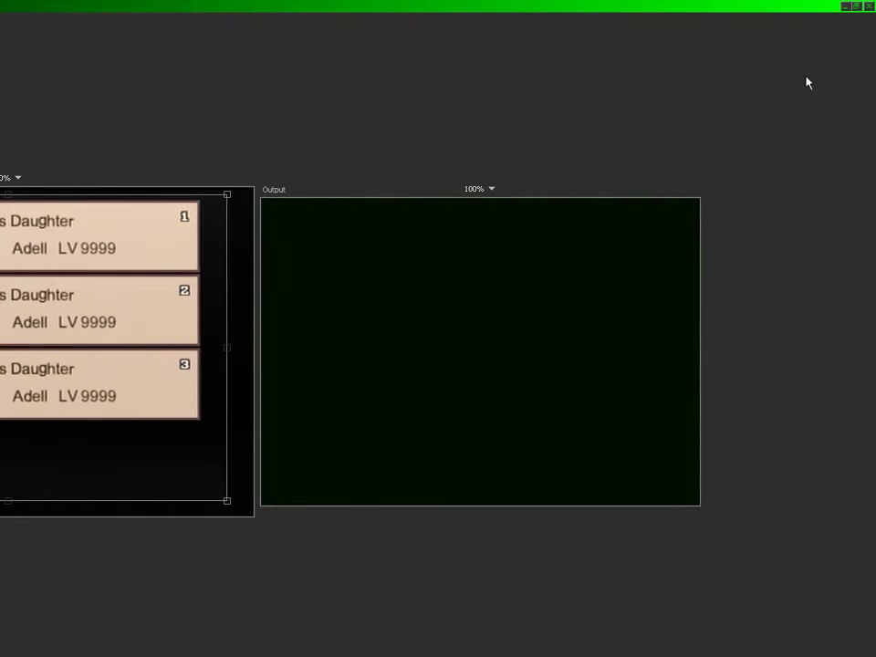
Close the encoder window and bring up the AVerMedia live TV view
left_click(869, 7)
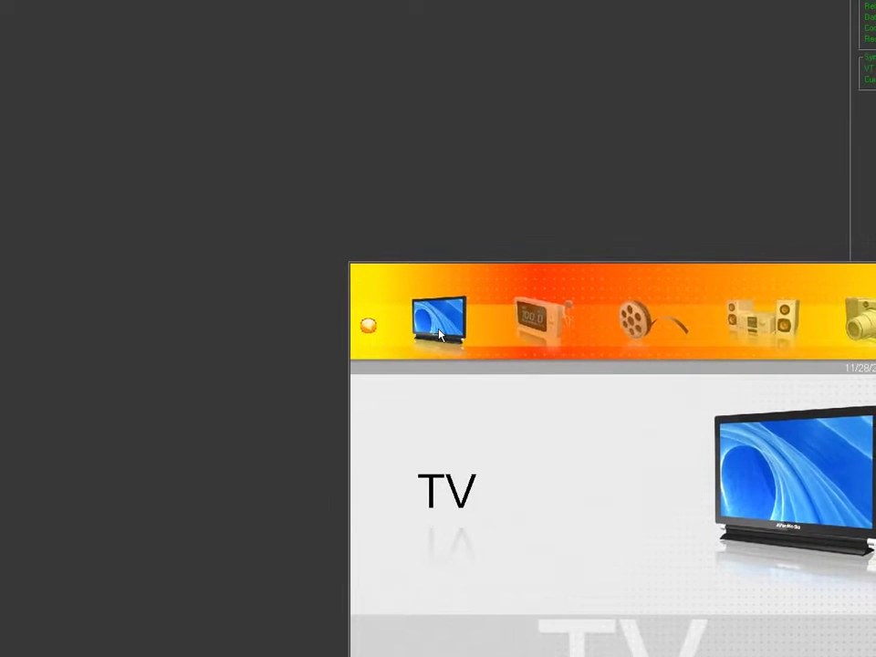
left_click(438, 334)
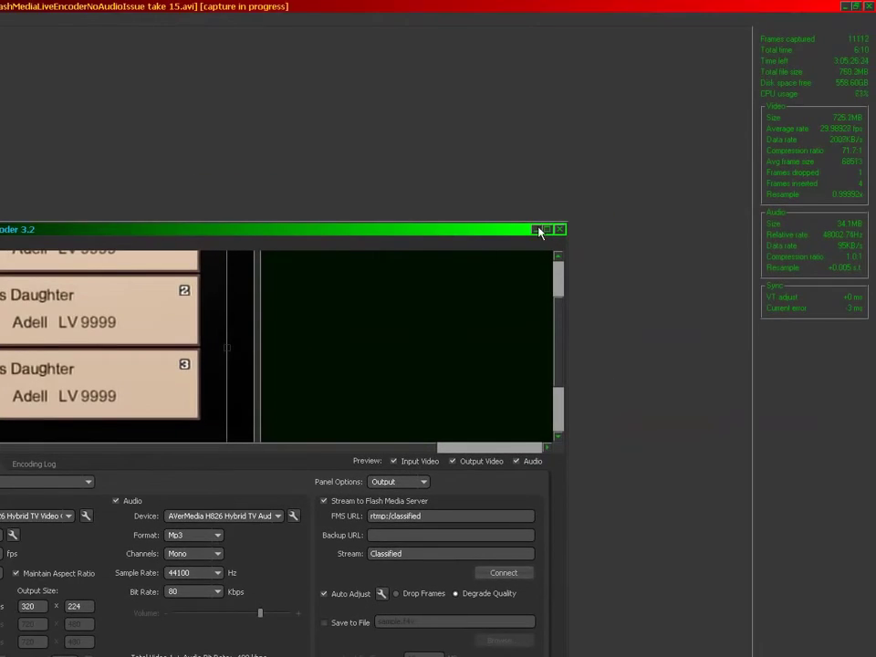
Maximize the Flash Media Live Encoder window to show the full game preview and audio level
left_click(539, 229)
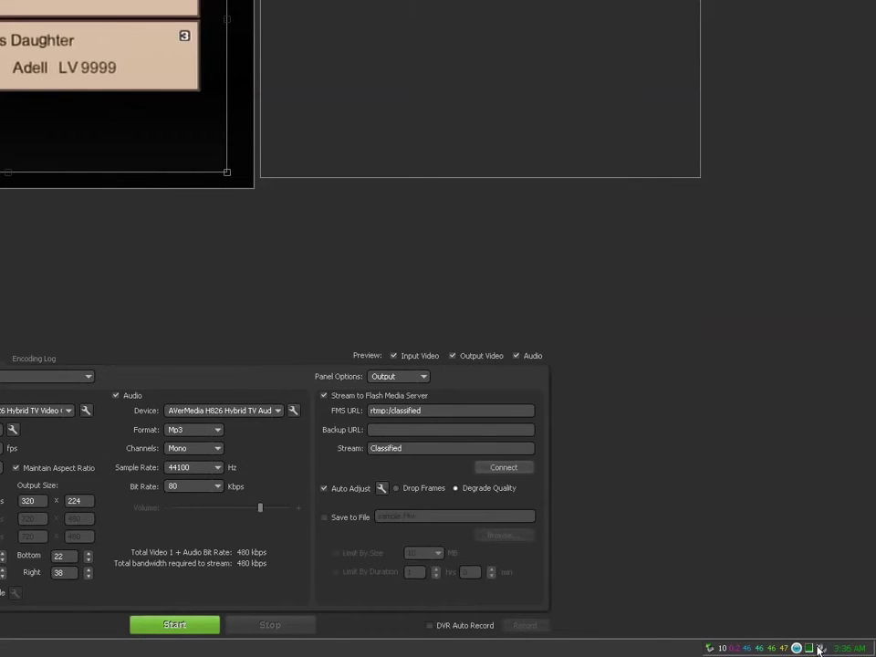
Open the Windows volume mixer and switch its properties from Playback to Recording controls
double_click(818, 648)
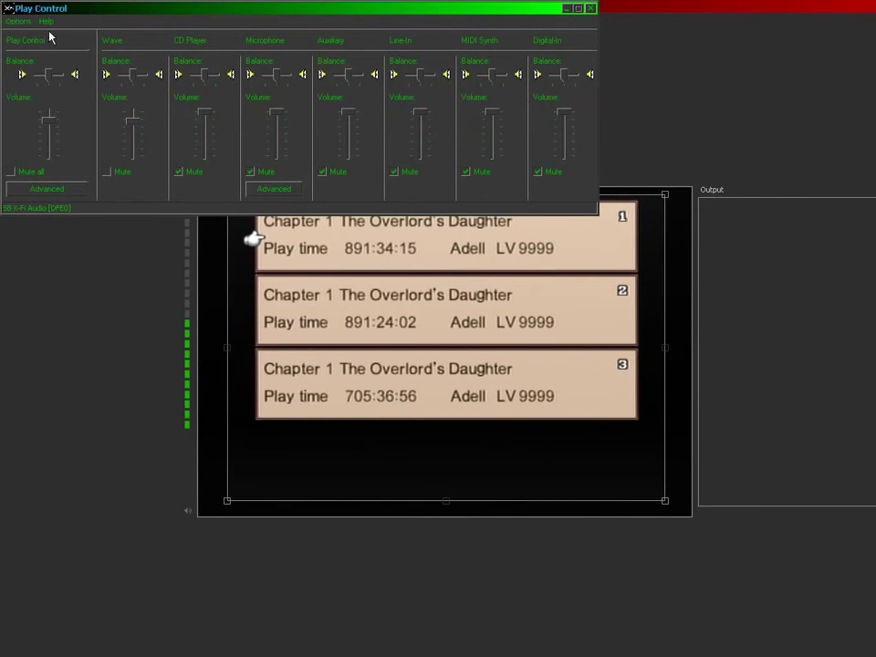
left_click(18, 21)
left_click(18, 34)
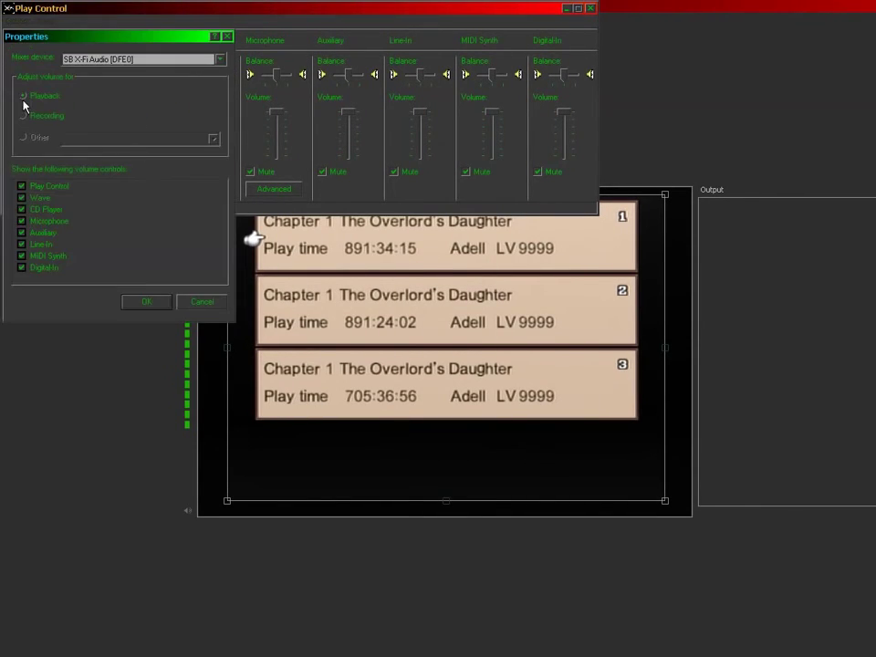
left_click(25, 116)
left_click(132, 303)
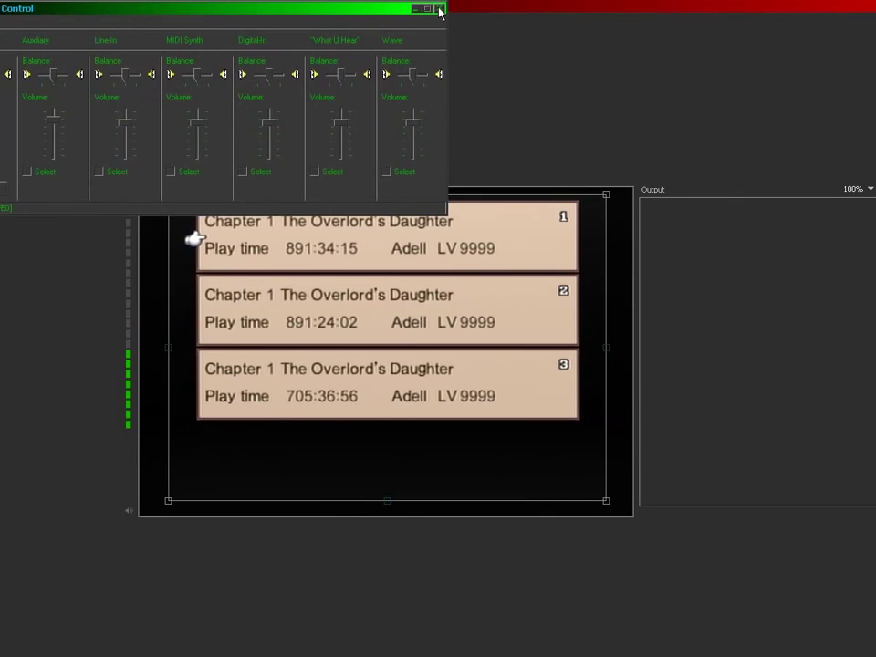
Close the Recording Control window to get back to the encoder's live save-slot preview
left_click(438, 10)
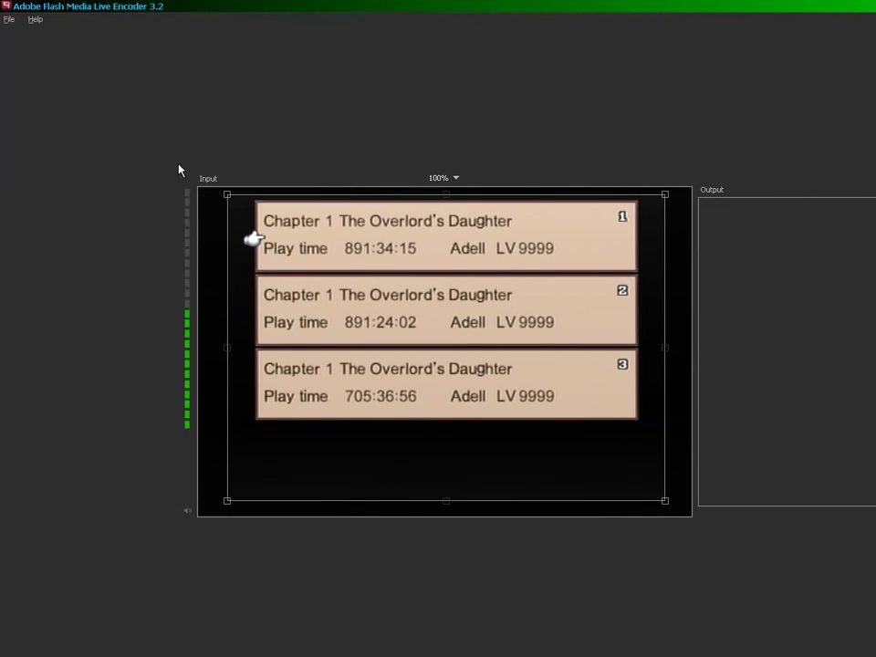